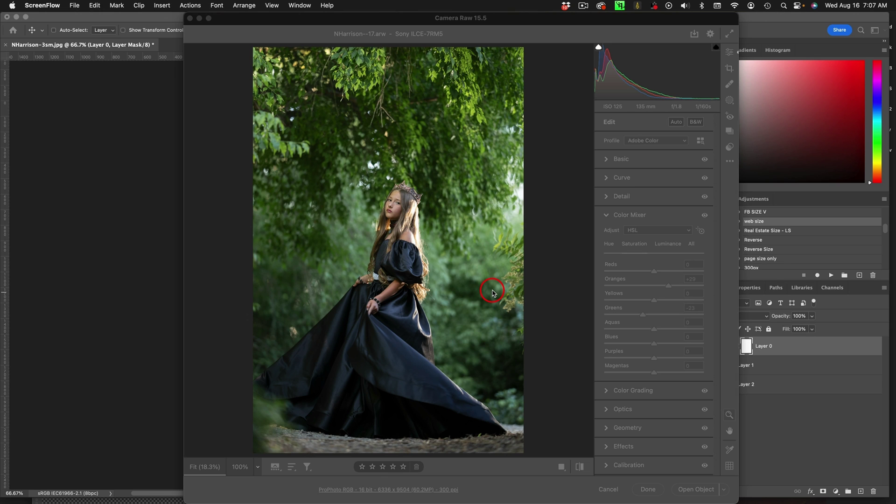
left_click(726, 186)
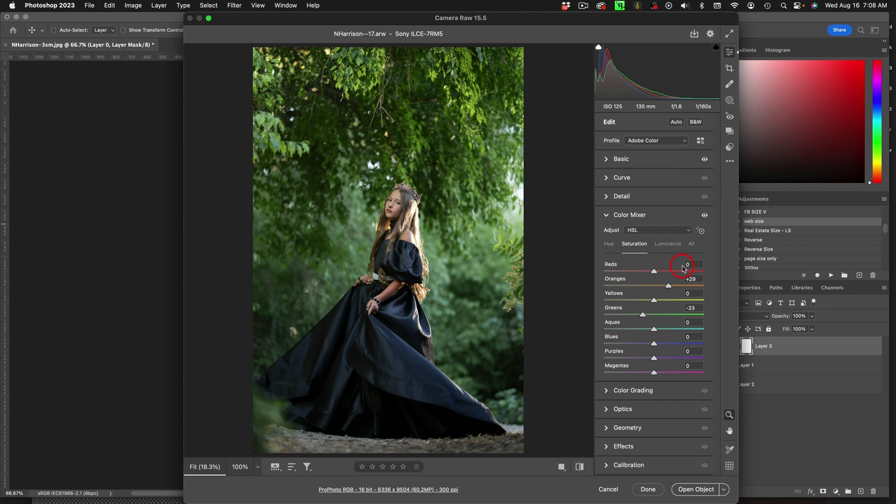
Reset NHarrison--17.arw to default settings and lower Highlights to -50 in Basic.
left_click(732, 160)
left_click(745, 184)
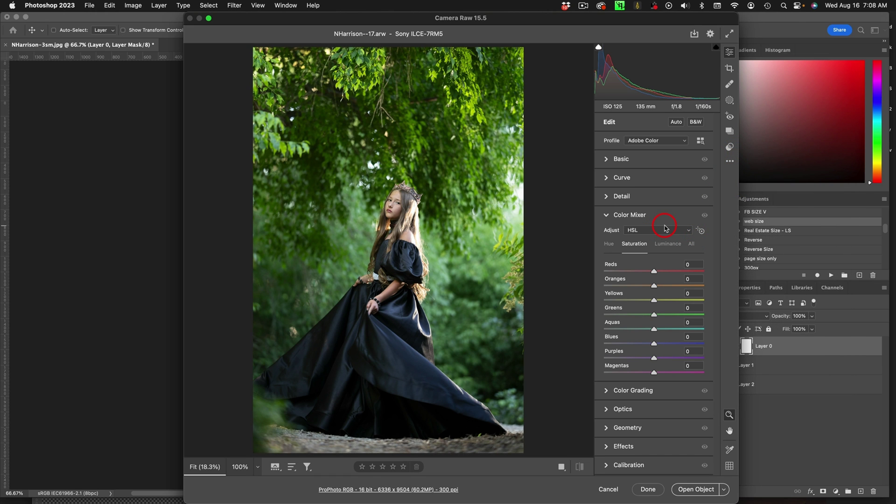
left_click(617, 159)
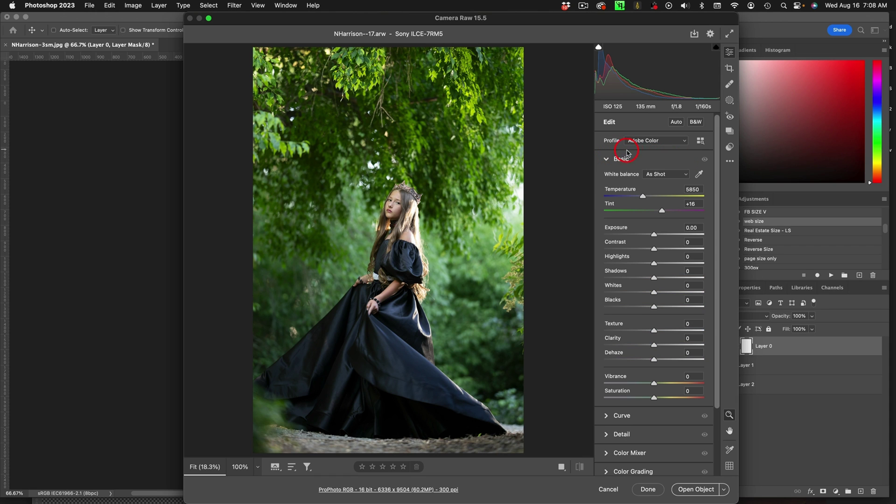
left_click_drag(654, 263, 631, 264)
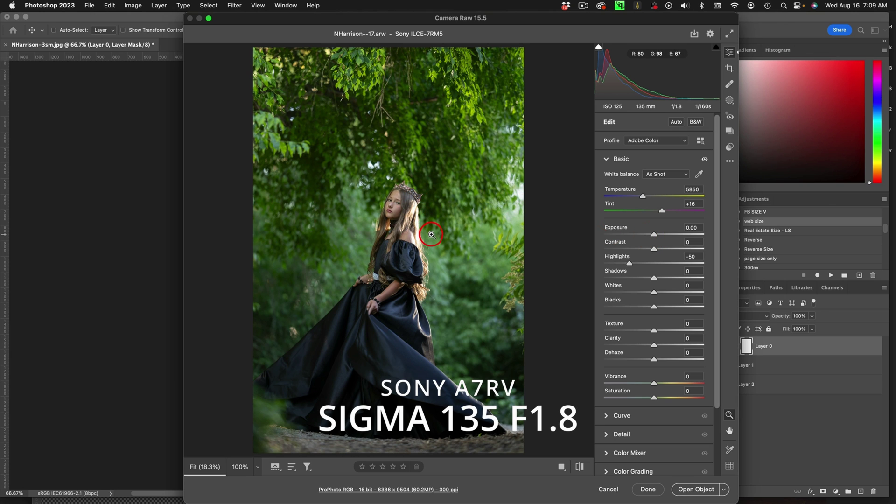
scroll(717, 253, "down", 1)
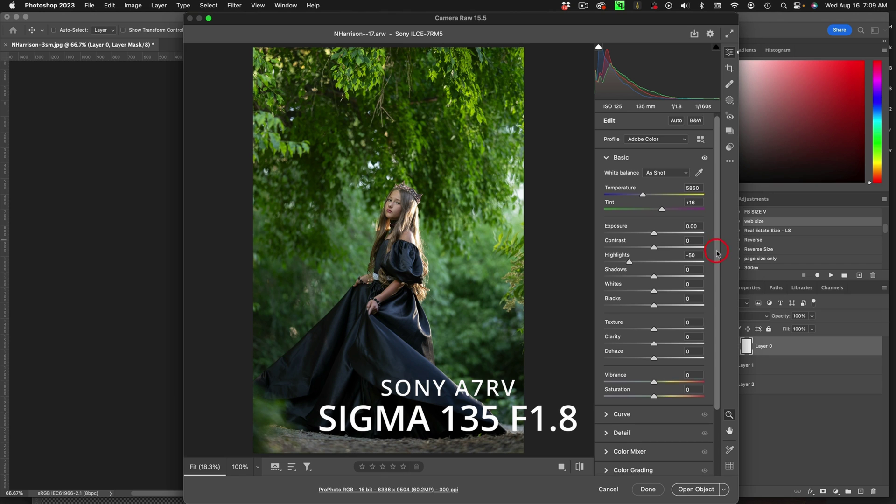
left_click_drag(717, 253, 717, 260)
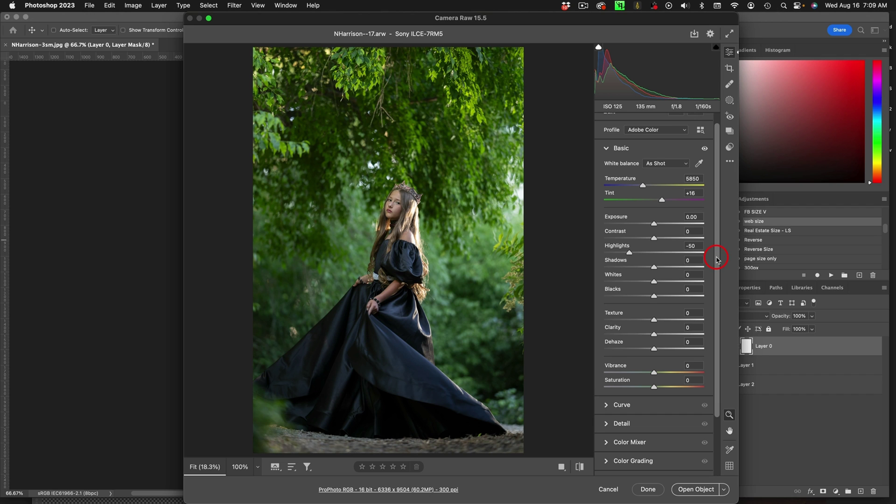
left_click_drag(717, 259, 716, 334)
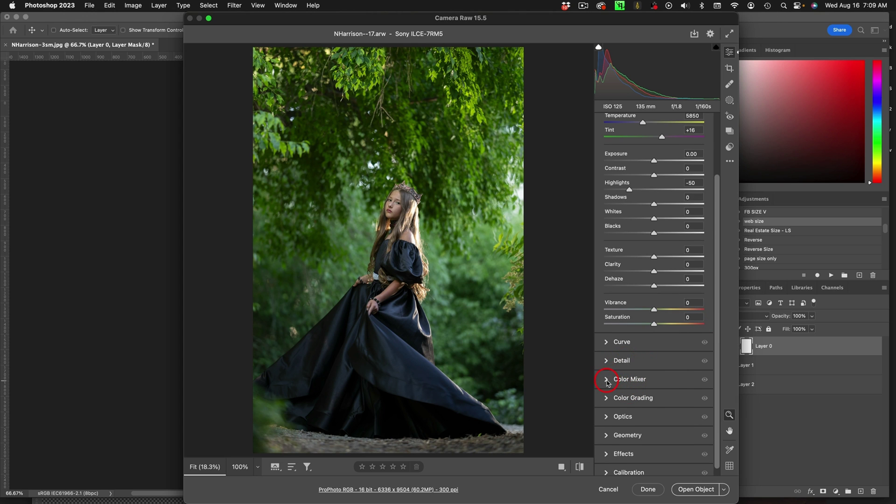
Desaturate Greens and shift the Yellows hue to -15 and the Greens hue to -59.
left_click(609, 379)
mouse_move(653, 314)
left_mouse_down()
mouse_move(630, 315)
mouse_move(649, 300)
left_mouse_up()
left_click(611, 243)
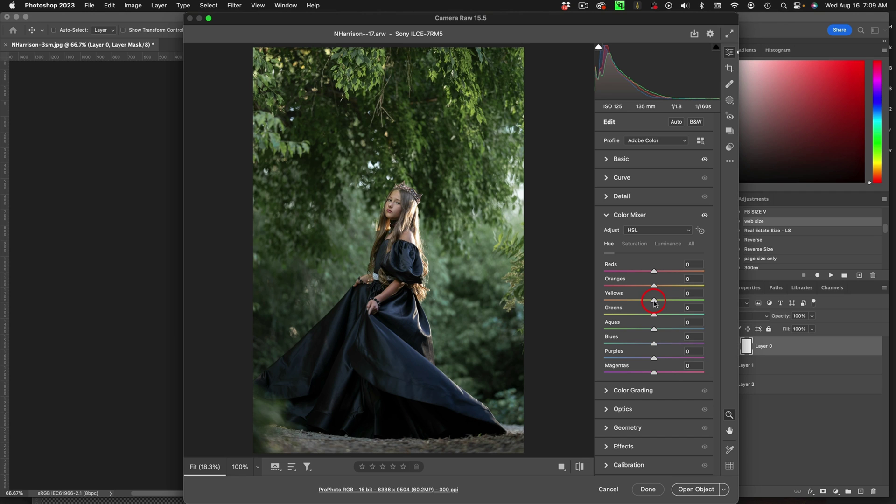
left_click_drag(653, 302, 646, 304)
left_click_drag(653, 316, 625, 317)
Desaturate Aquas to -60 and Blues to -62, and shift the Aquas hue to -49.
left_click(634, 243)
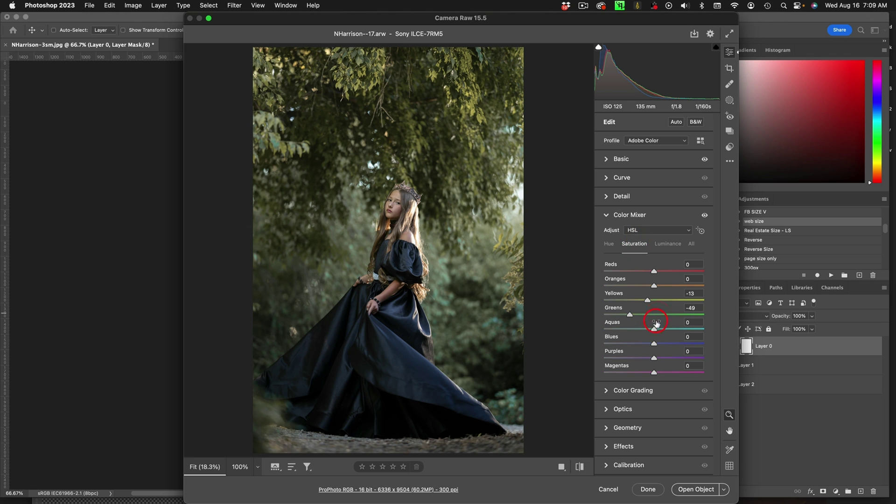
left_click_drag(653, 330, 627, 331)
mouse_move(626, 330)
left_mouse_down()
mouse_move(614, 330)
mouse_move(698, 328)
mouse_move(625, 330)
left_mouse_up()
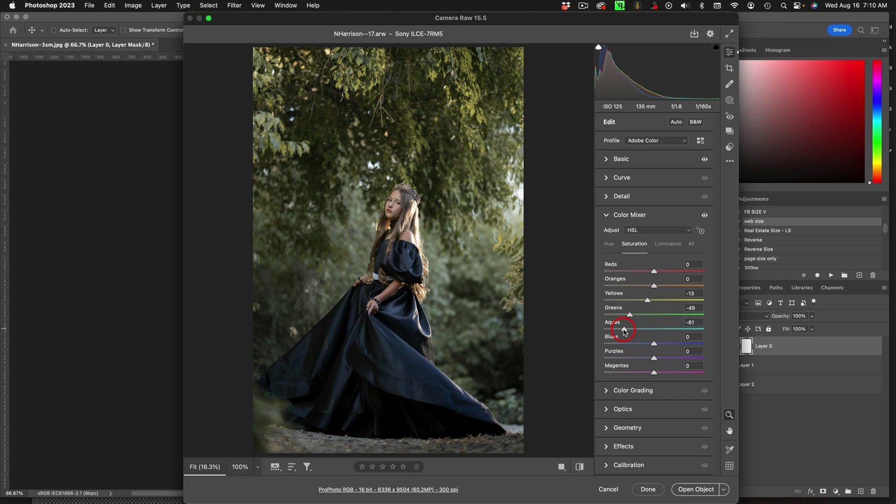
left_click(608, 244)
left_click_drag(654, 330, 629, 329)
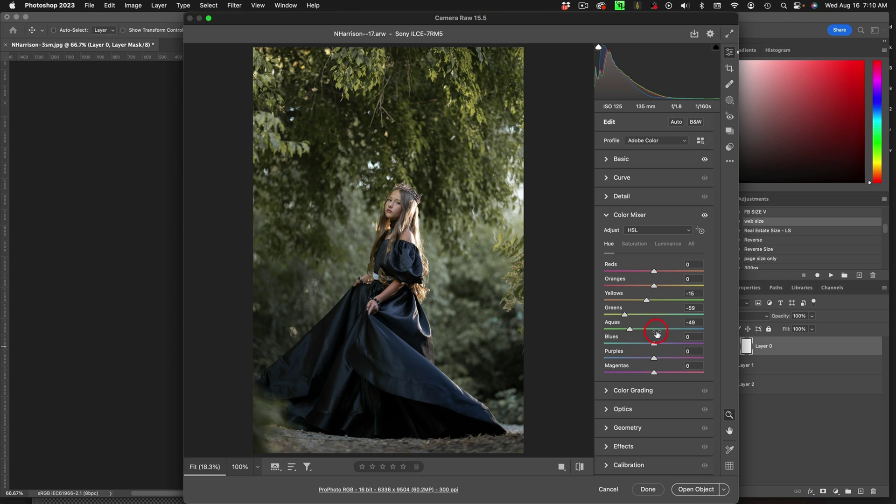
left_click(634, 243)
left_click_drag(656, 345, 623, 345)
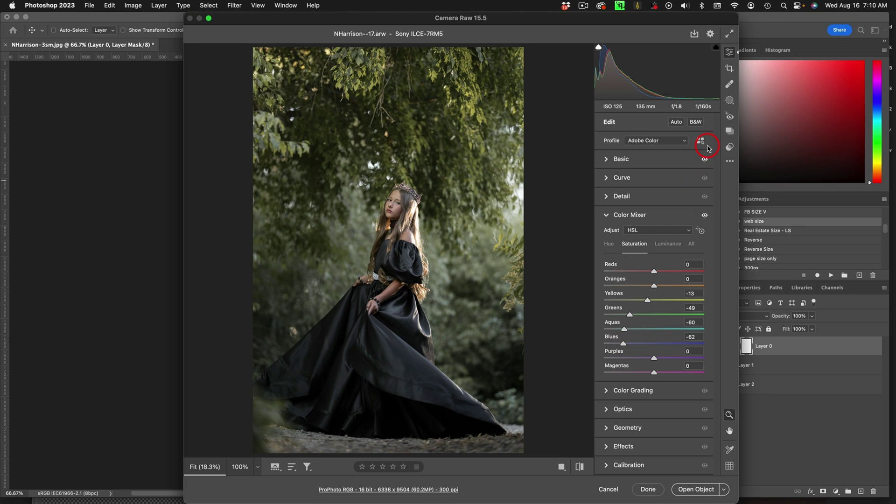
Create separate Person 1 Hair and Person 1 Facial Skin masks for the girl.
left_click(732, 98)
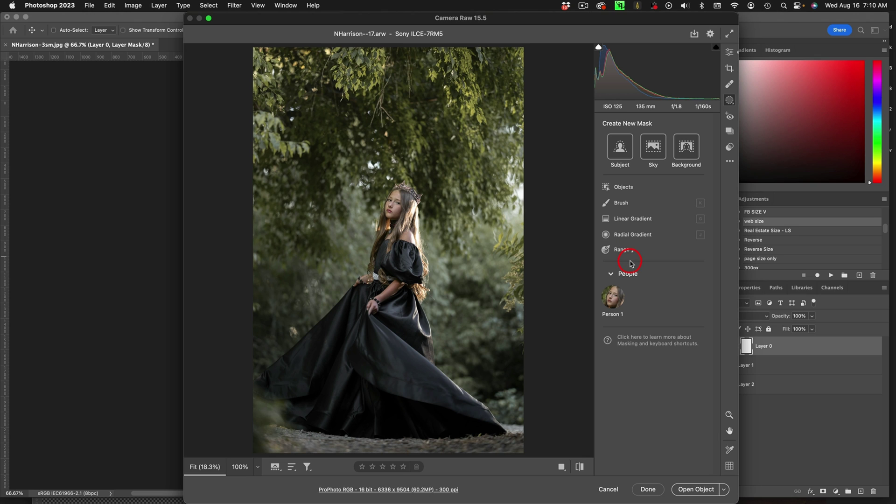
left_click(621, 292)
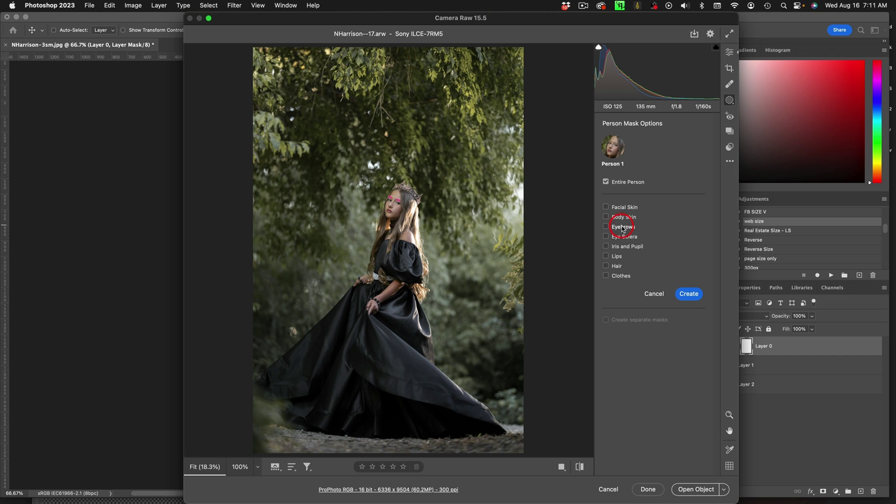
left_click(618, 266)
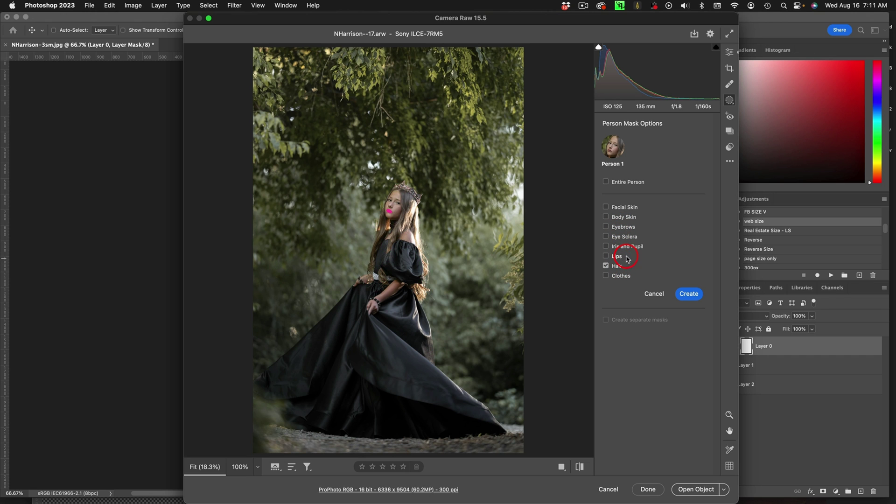
left_click(626, 209)
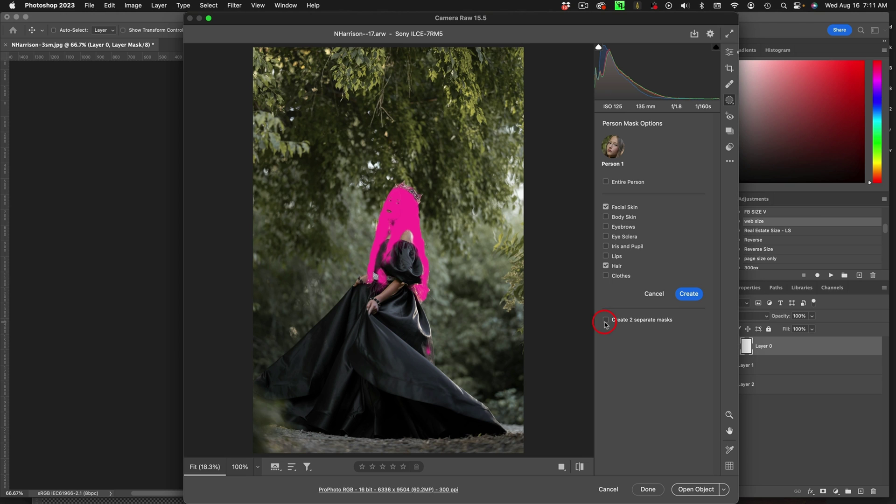
left_click(688, 295)
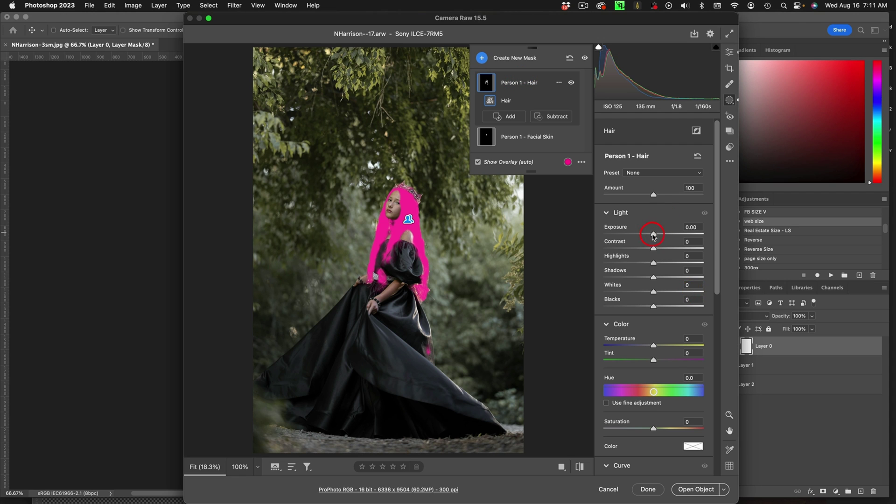
Lower the Hair mask's Highlights to -39 and Whites to -11.
left_click_drag(654, 263, 635, 263)
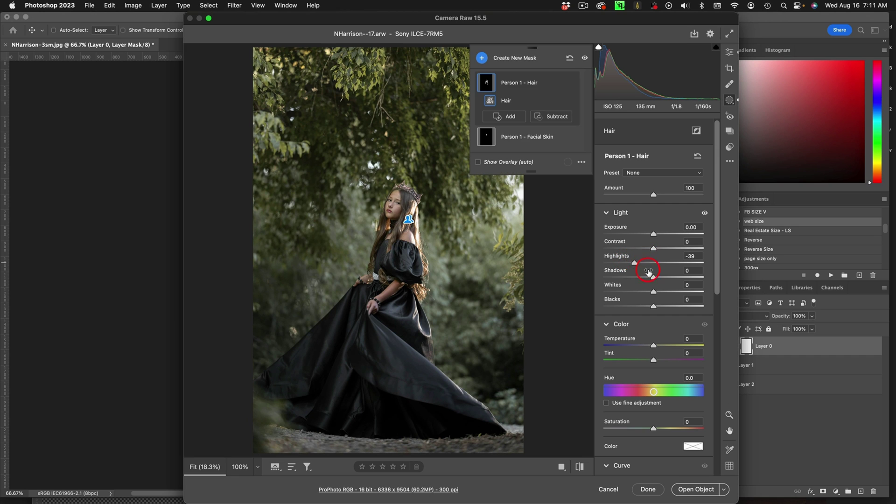
left_click_drag(652, 292, 648, 293)
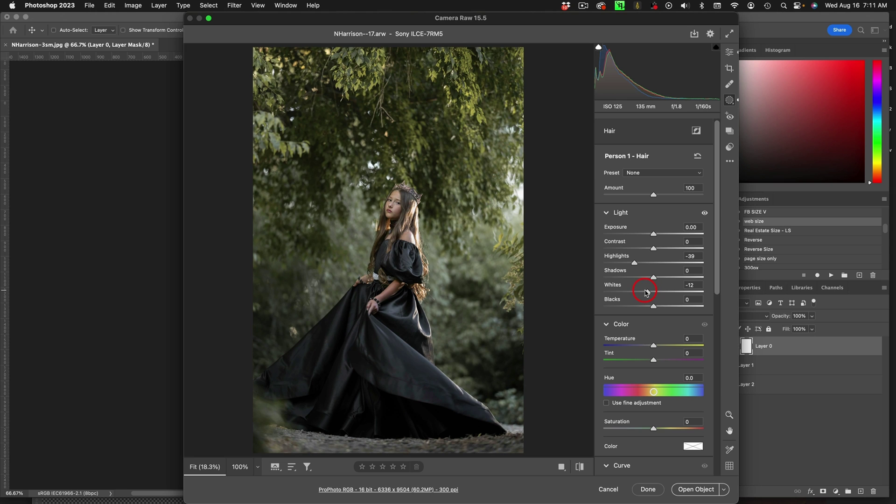
left_click_drag(645, 292, 648, 289)
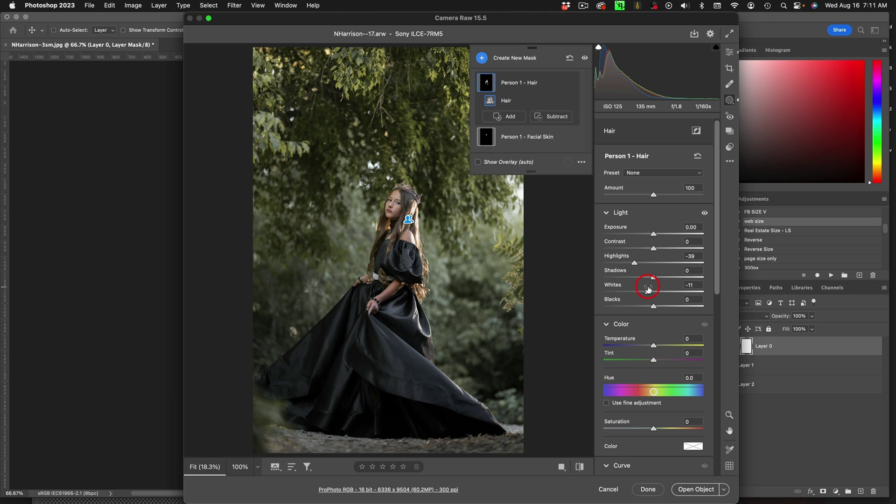
Give the Facial Skin mask Contrast +12, Highlights +16, Temperature +5, Tint +14 and custom curve points.
left_click(522, 136)
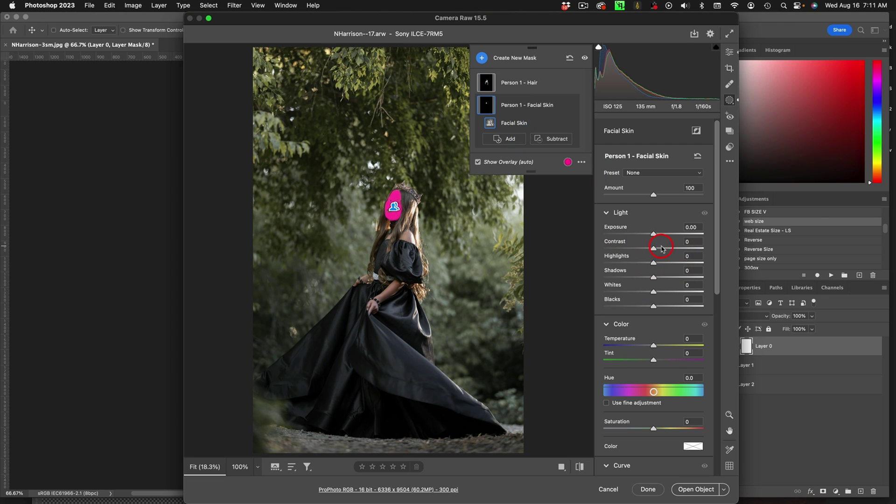
mouse_move(654, 264)
left_mouse_down()
mouse_move(662, 264)
mouse_move(659, 250)
left_mouse_up()
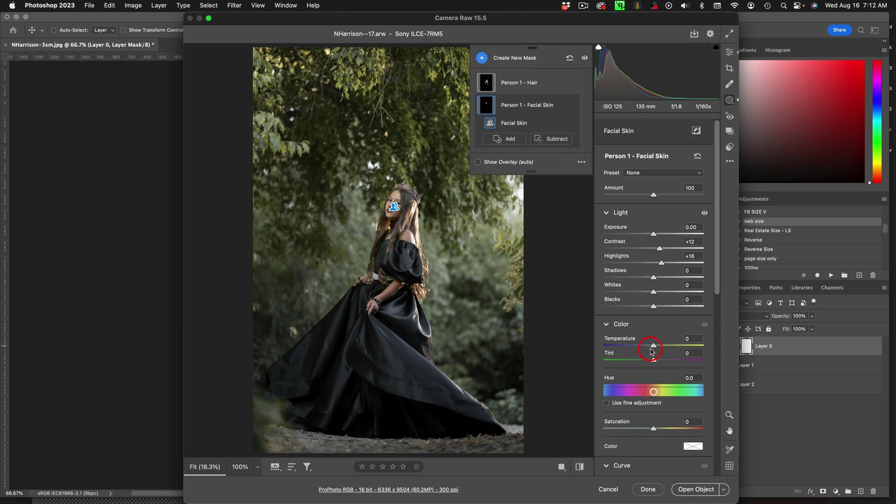
left_click_drag(654, 348, 655, 348)
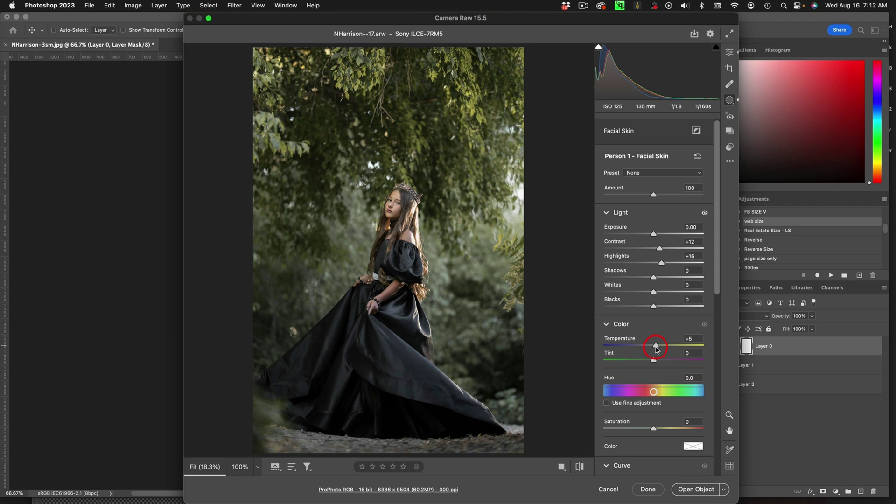
left_click_drag(656, 348, 657, 362)
left_click_drag(657, 361, 657, 363)
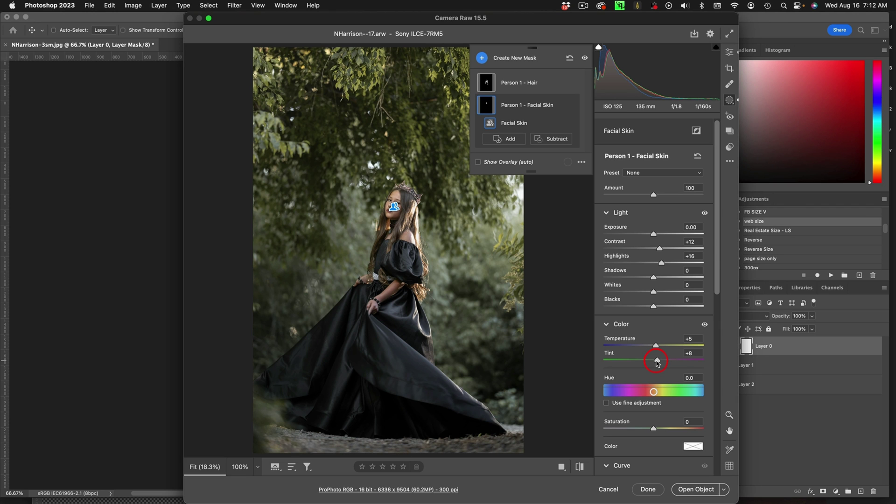
left_click_drag(716, 256, 712, 343)
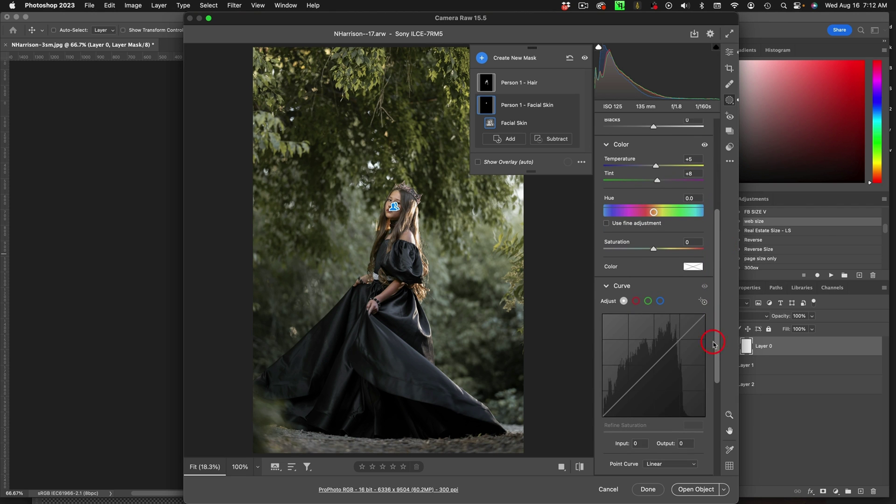
left_click(681, 338)
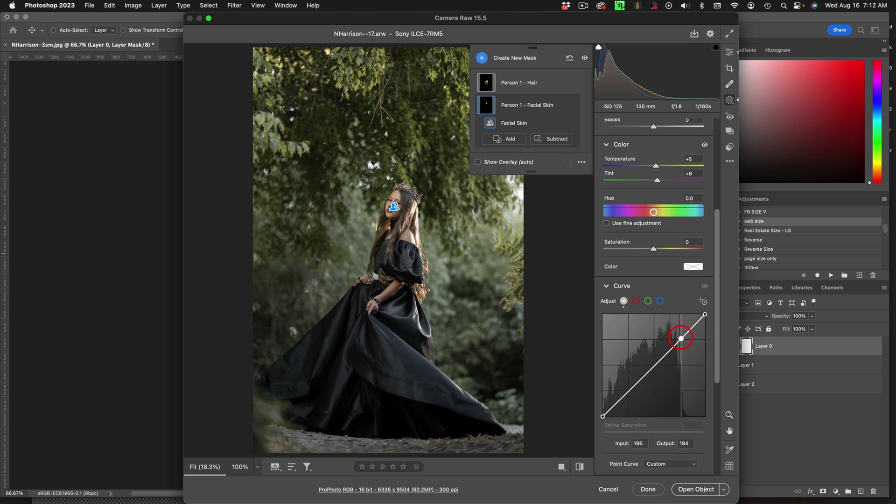
left_click_drag(630, 389, 629, 393)
left_click_drag(657, 180, 663, 184)
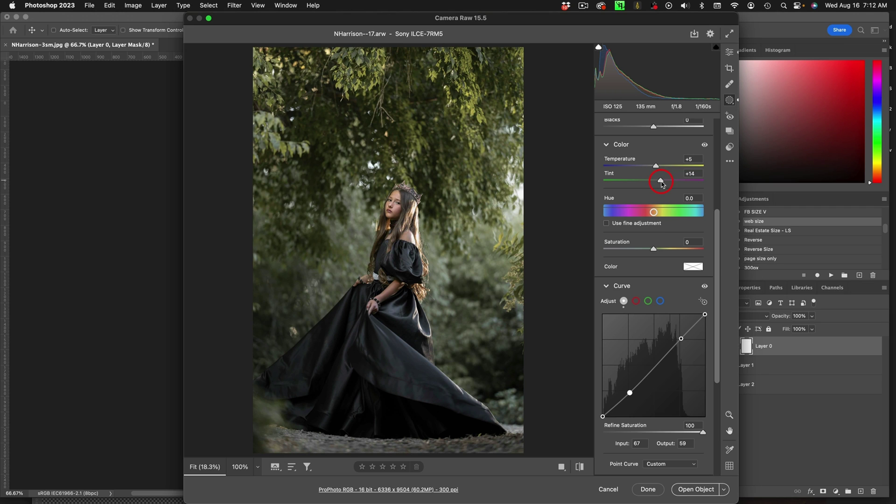
left_click_drag(662, 185, 663, 184)
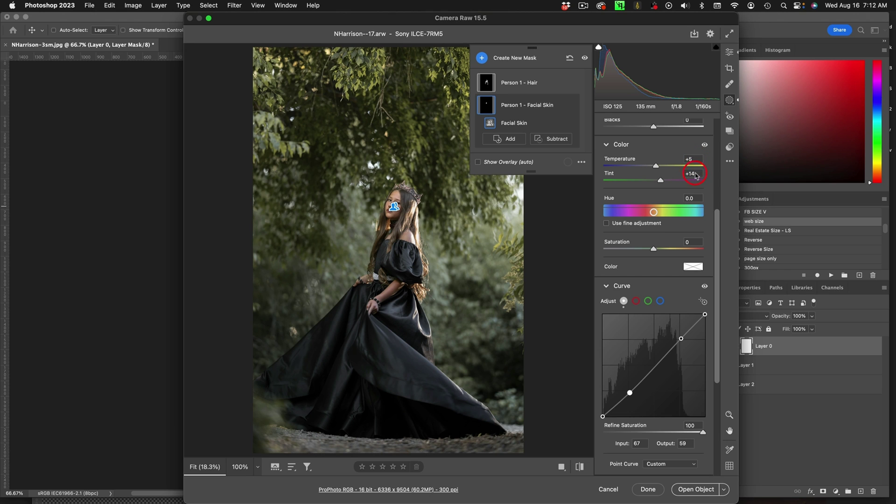
Create a new Person 1 Body Skin mask from the detected person.
left_click(482, 57)
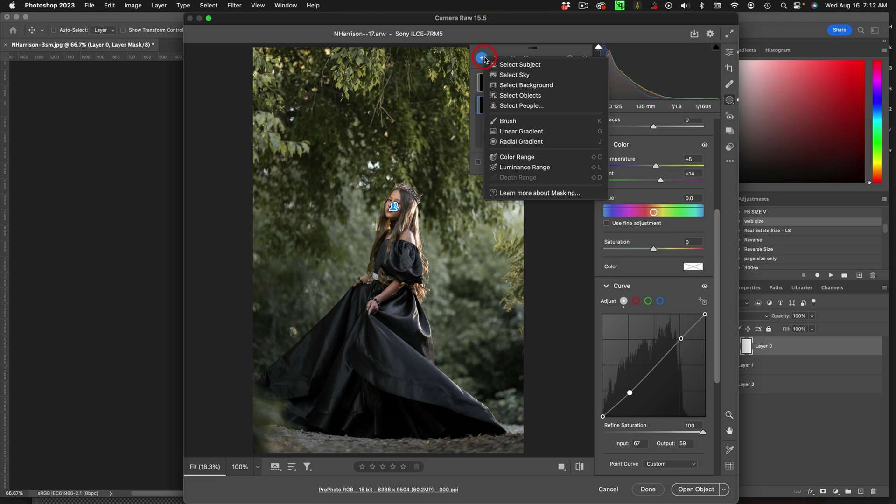
left_click(522, 106)
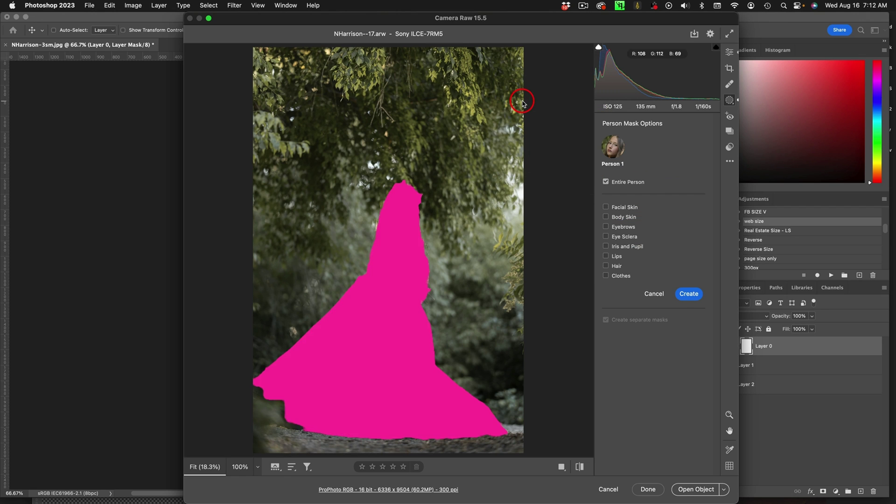
left_click(609, 217)
left_click(688, 295)
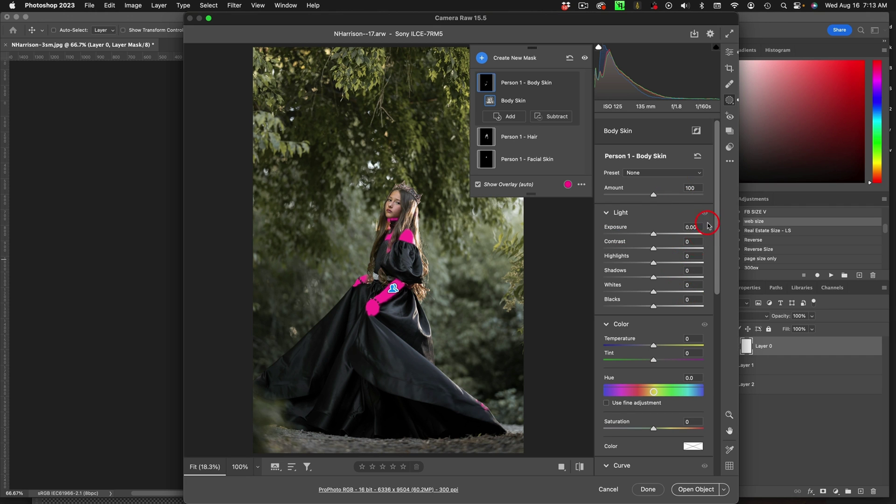
Set the Body Skin mask to Temperature +5, Tint +14 and Contrast +11.
left_click_drag(716, 210, 716, 254)
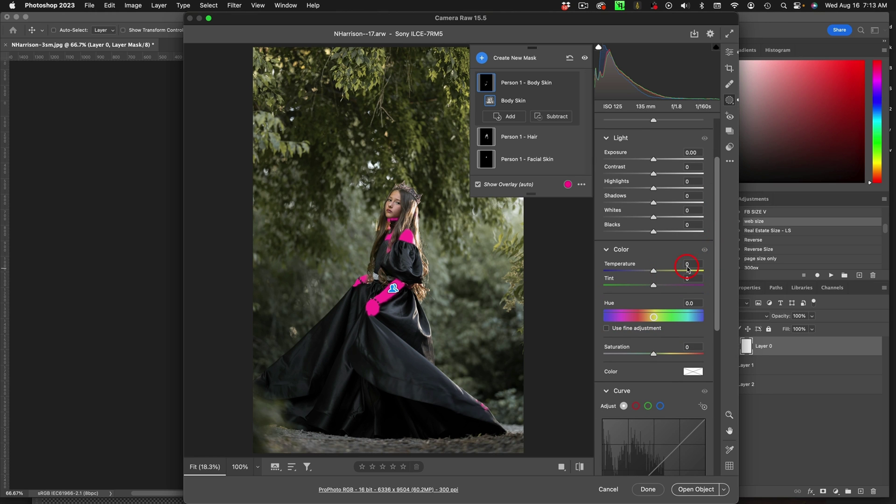
left_click(689, 263)
type("5")
key("Tab")
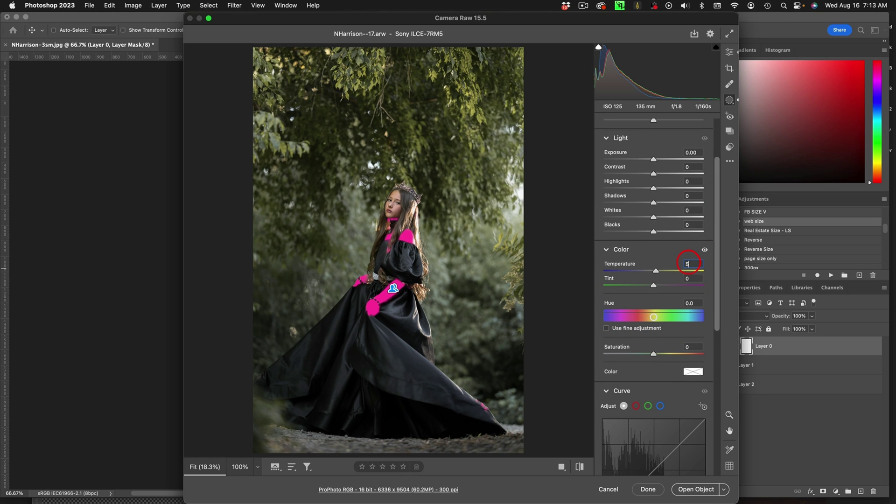
type("14")
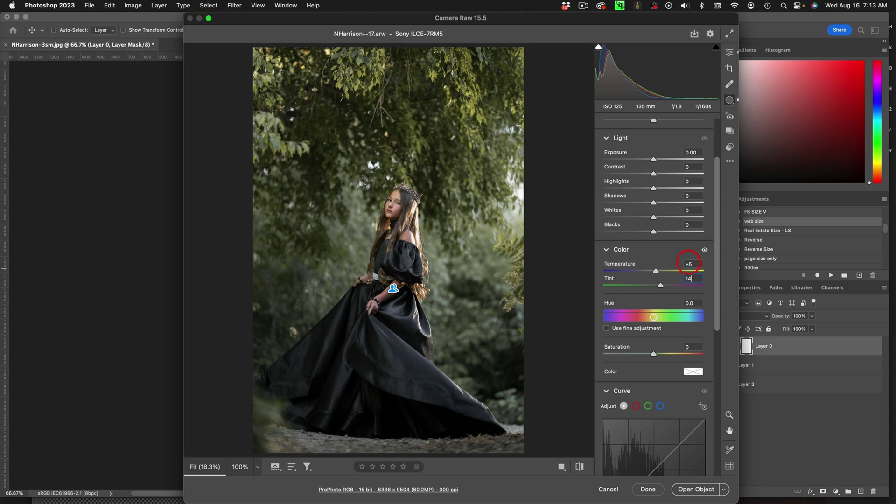
key("Return")
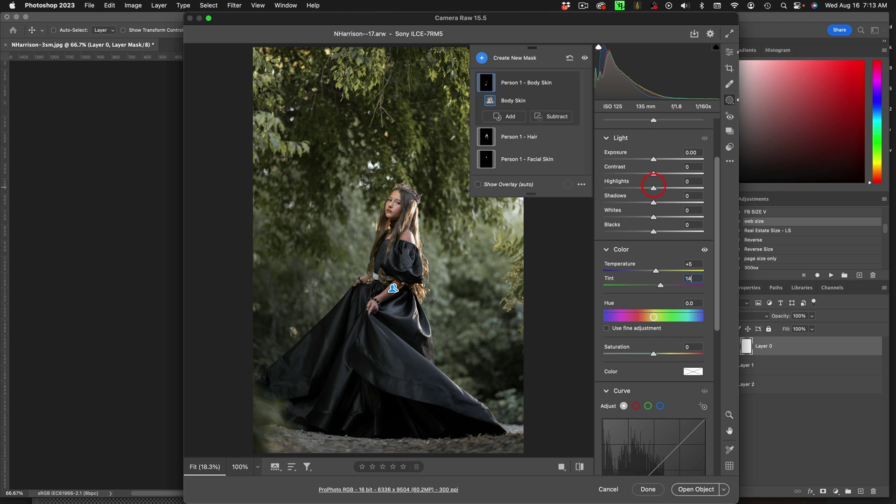
key("Return")
left_click_drag(655, 173, 657, 174)
Create Mask 1 with Select Background, set to Contrast +27, Highlights +18, Shadows -2, Blacks +9.
left_click(482, 58)
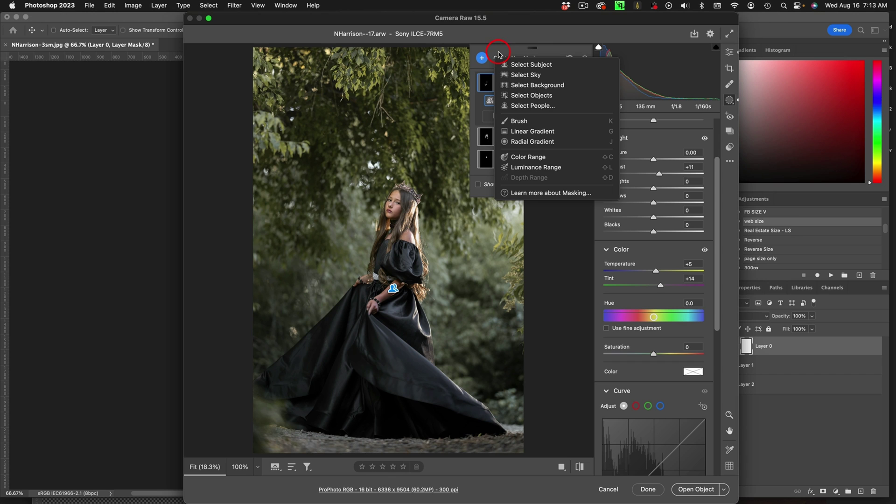
left_click(545, 77)
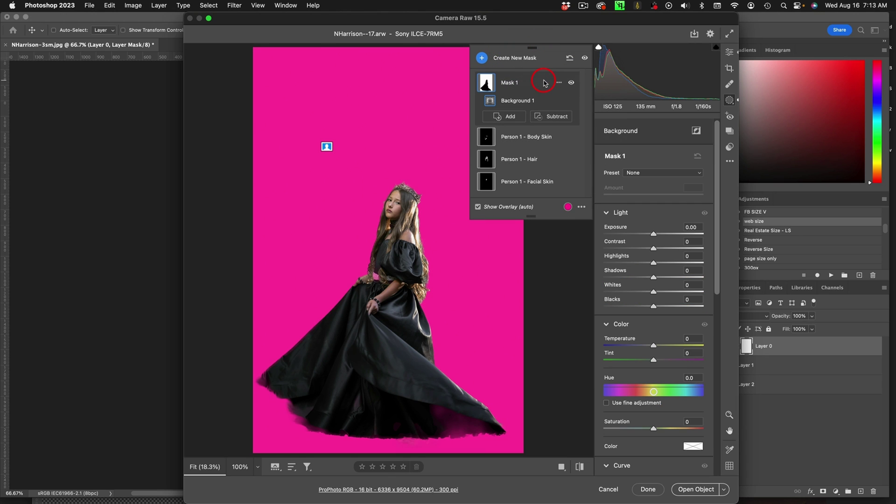
left_click_drag(654, 277, 632, 279)
left_click_drag(659, 306, 667, 308)
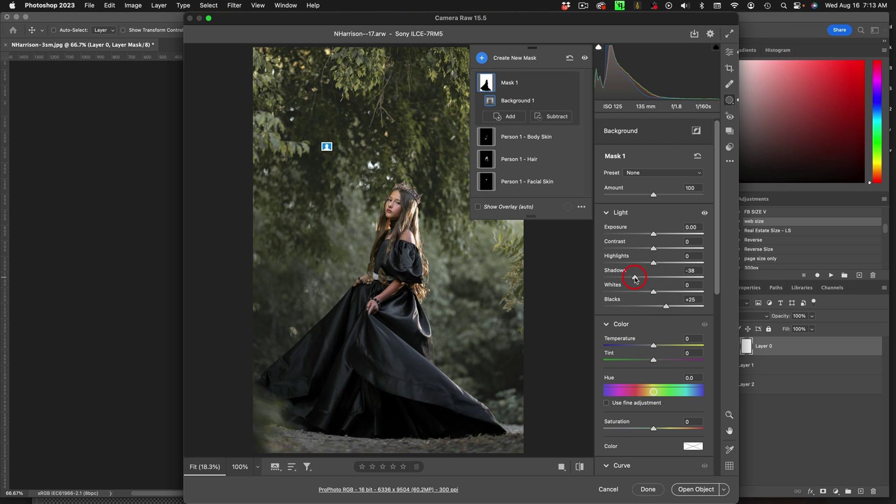
left_click_drag(635, 277, 638, 278)
mouse_move(653, 248)
left_mouse_down()
mouse_move(675, 249)
mouse_move(667, 249)
left_mouse_up()
left_click_drag(637, 278, 653, 277)
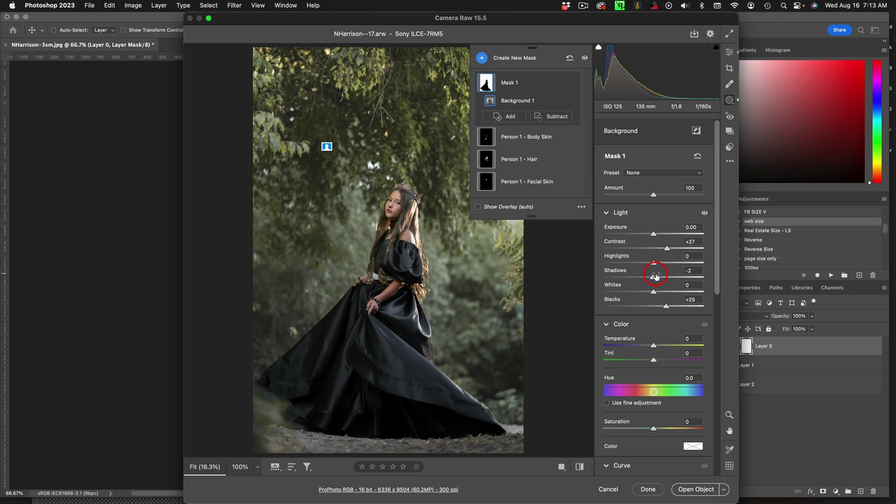
left_click_drag(666, 306, 658, 309)
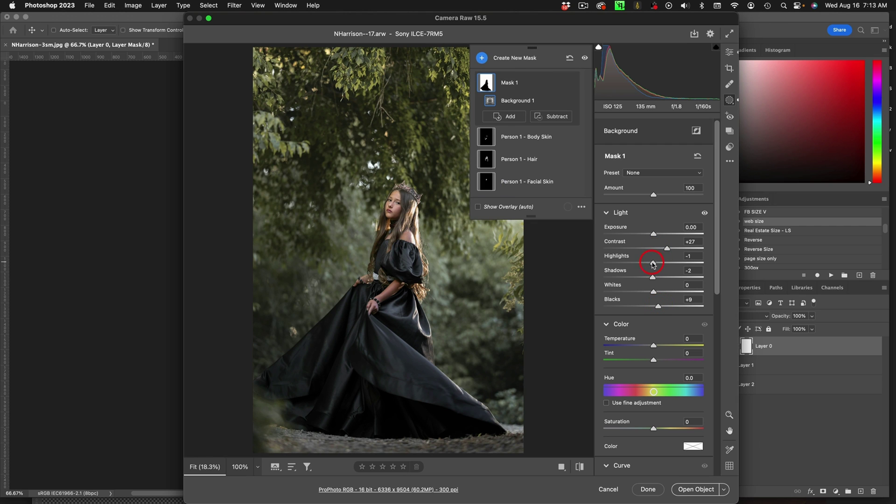
mouse_move(652, 263)
left_mouse_down()
mouse_move(642, 264)
mouse_move(678, 264)
mouse_move(662, 264)
left_mouse_up()
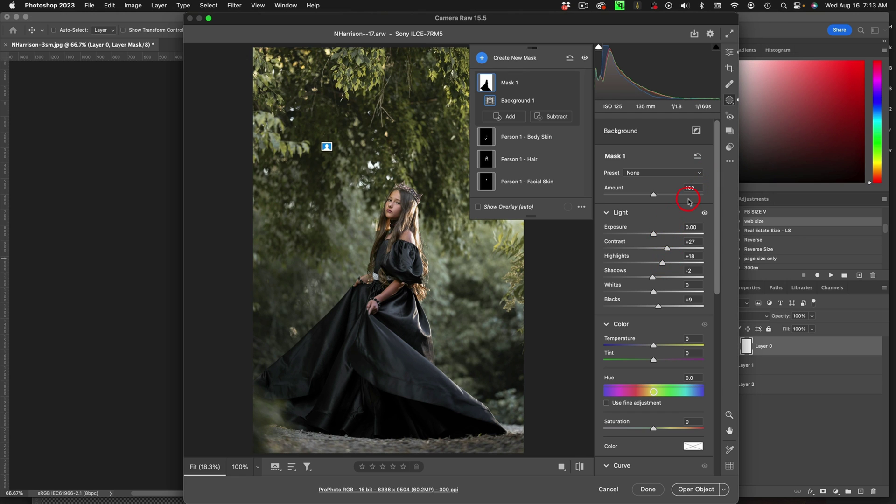
left_click_drag(716, 256, 720, 406)
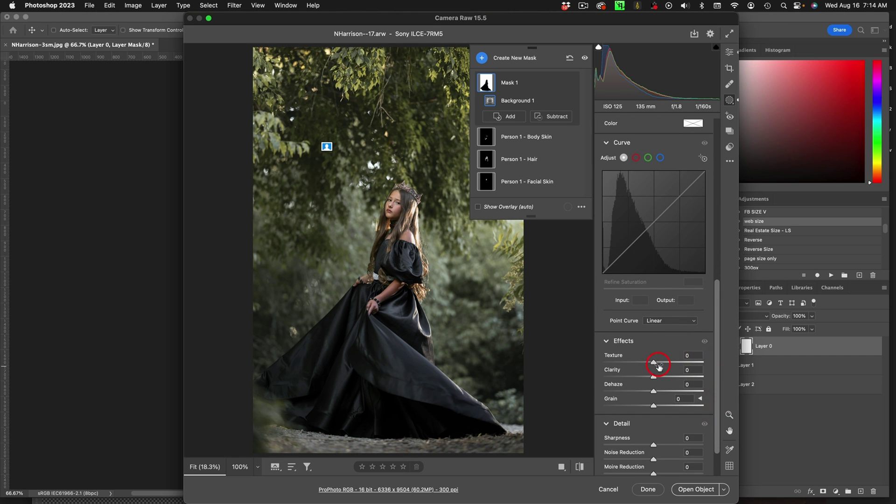
Set Mask 1's Texture to -18, Clarity to -36 and Grain to -16.
mouse_move(650, 365)
left_mouse_down()
mouse_move(637, 378)
mouse_move(639, 370)
left_mouse_up()
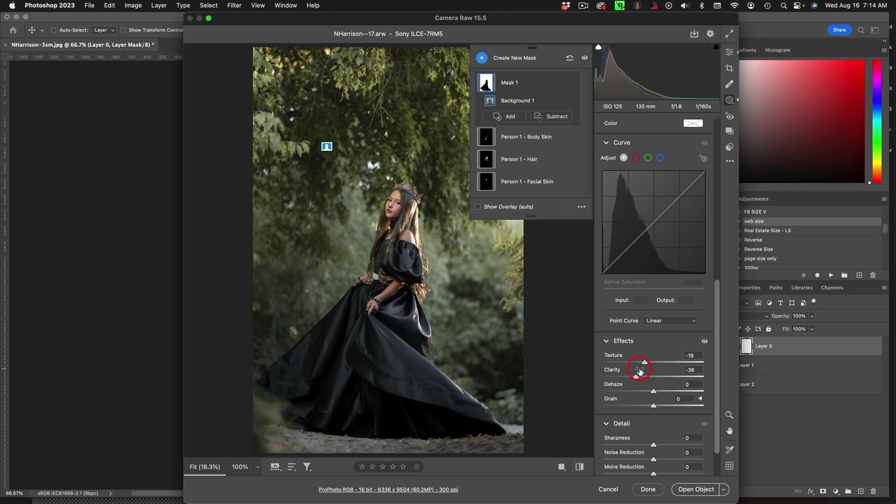
left_click_drag(654, 405, 647, 400)
Save the current edits, with Masking included, as the preset 'Love Session Green'.
left_click(731, 161)
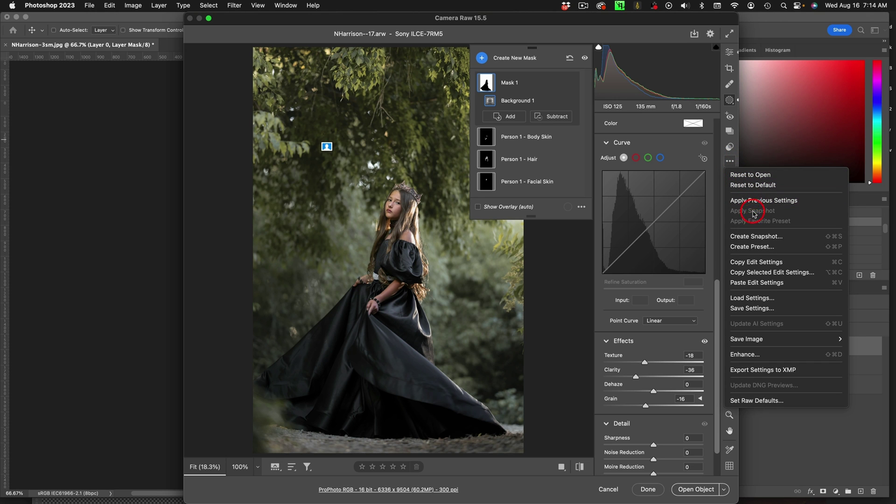
left_click(752, 247)
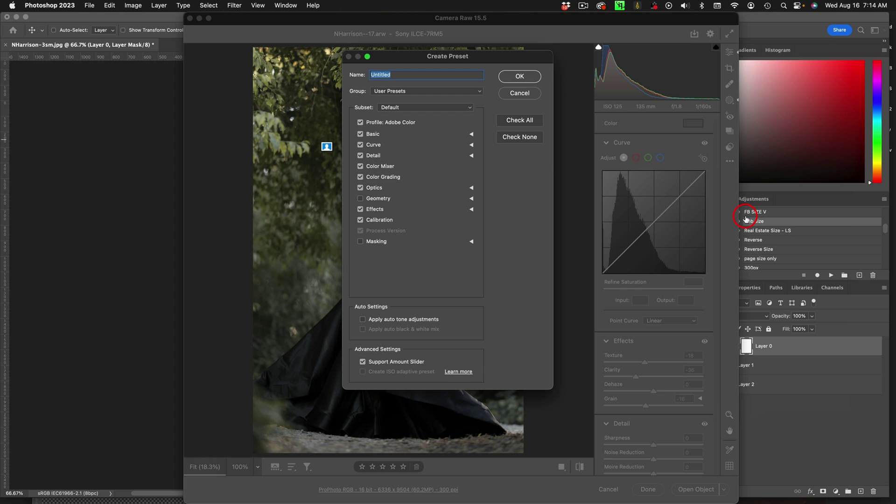
type("Love Session Green")
left_click(360, 241)
left_click(519, 76)
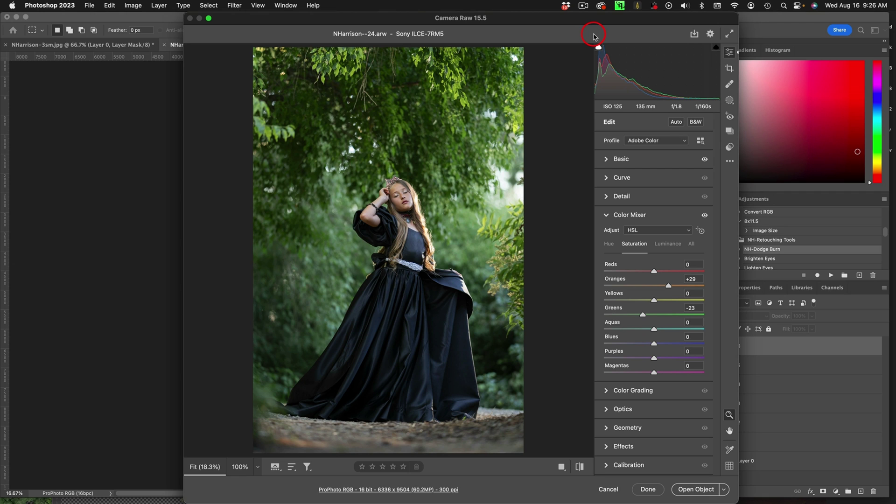
Reset NHarrison--24.arw to defaults and apply the Love Session Green user preset.
left_click(730, 161)
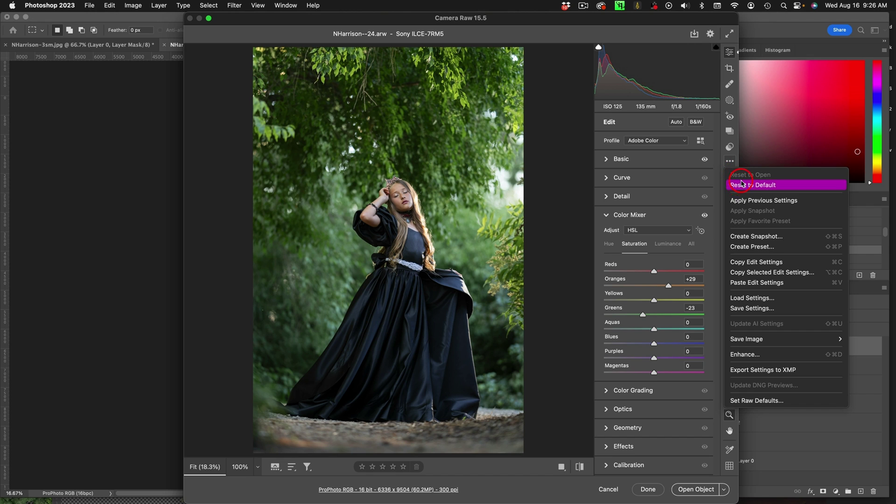
left_click(741, 184)
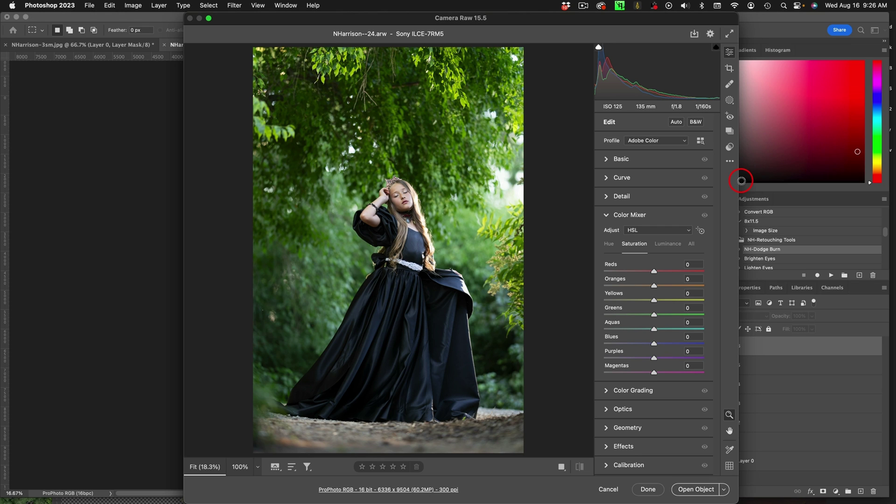
left_click(731, 147)
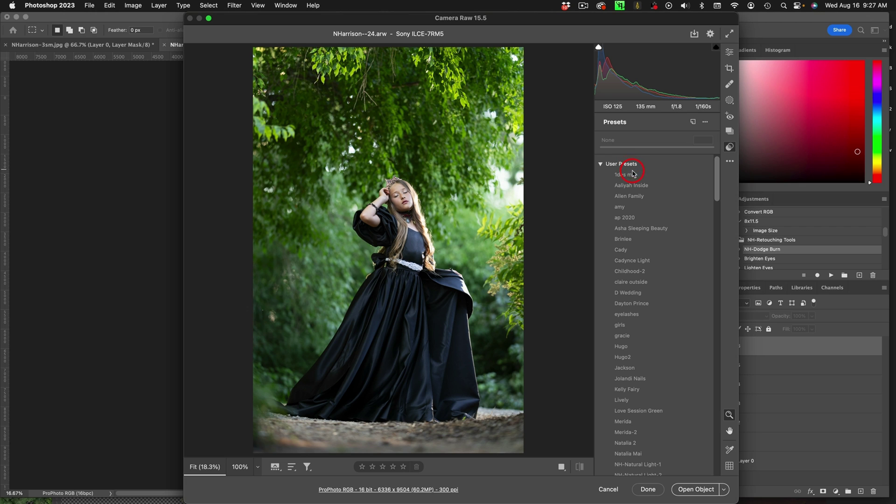
left_click(650, 409)
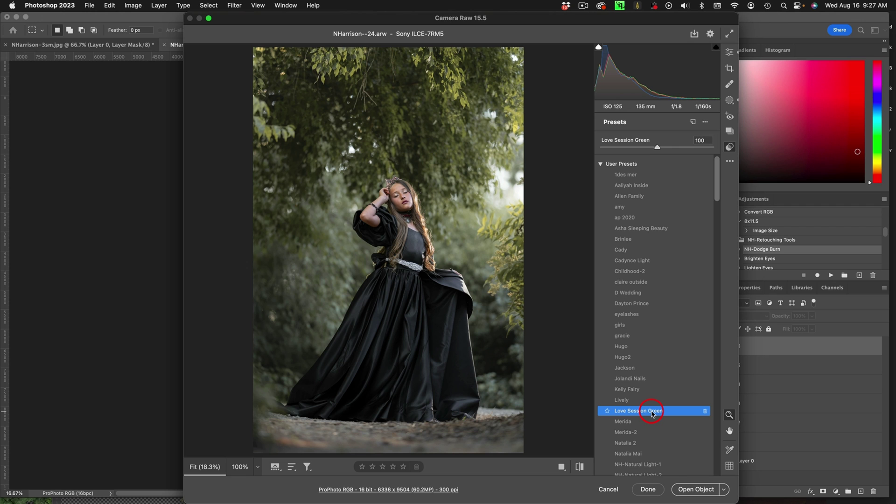
Open the edited image in Photoshop and toggle layer 1 to compare its retouch.
left_click(697, 482)
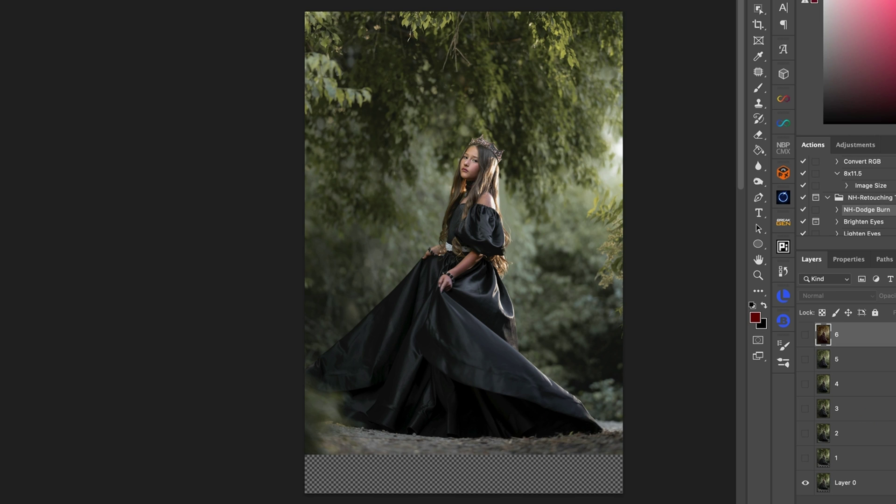
left_click(806, 458)
left_click(806, 458)
left_click(806, 458)
left_click(806, 459)
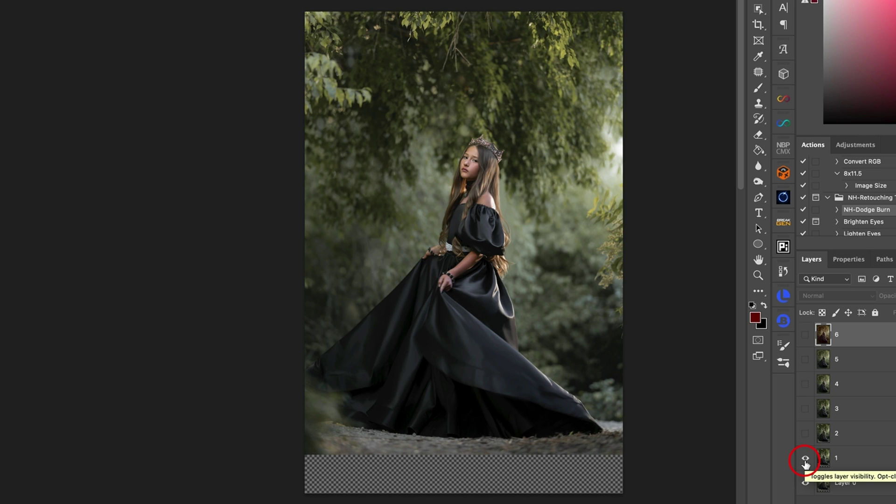
Toggle layers 2 and 3 to compare their retouches, including the leafier background and red crown.
left_click(806, 433)
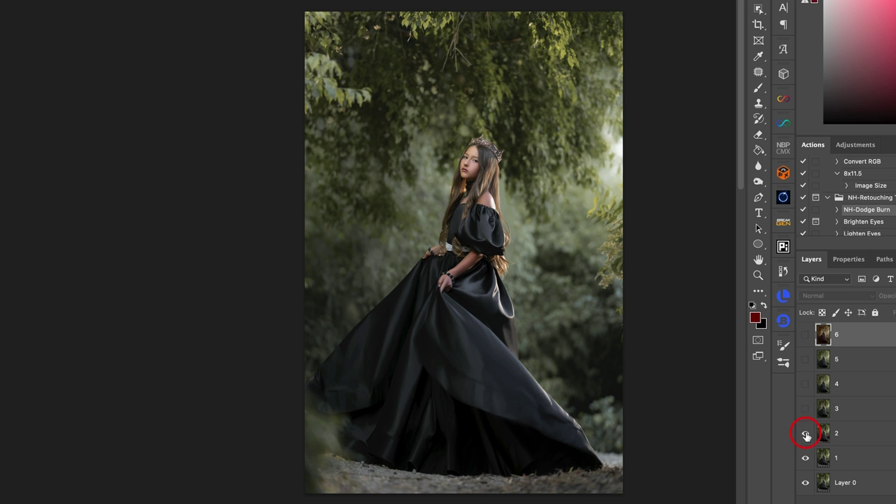
left_click(806, 434)
left_click(806, 434)
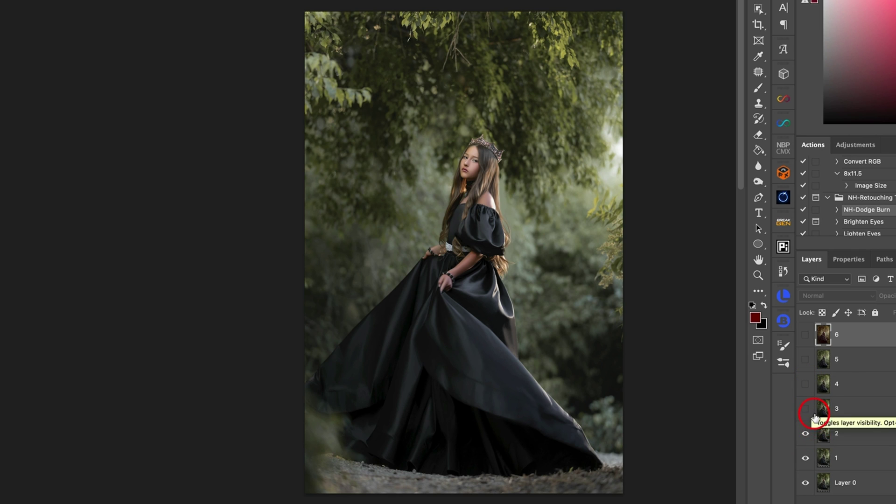
left_click(804, 411)
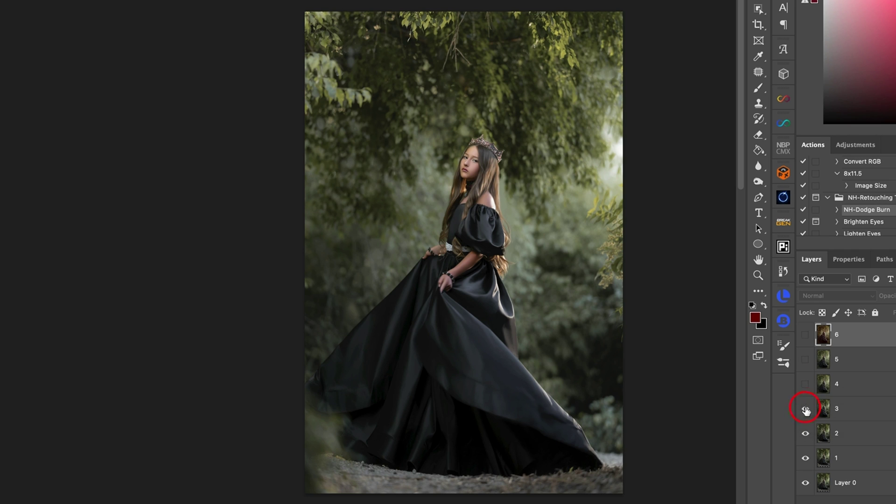
left_click(805, 411)
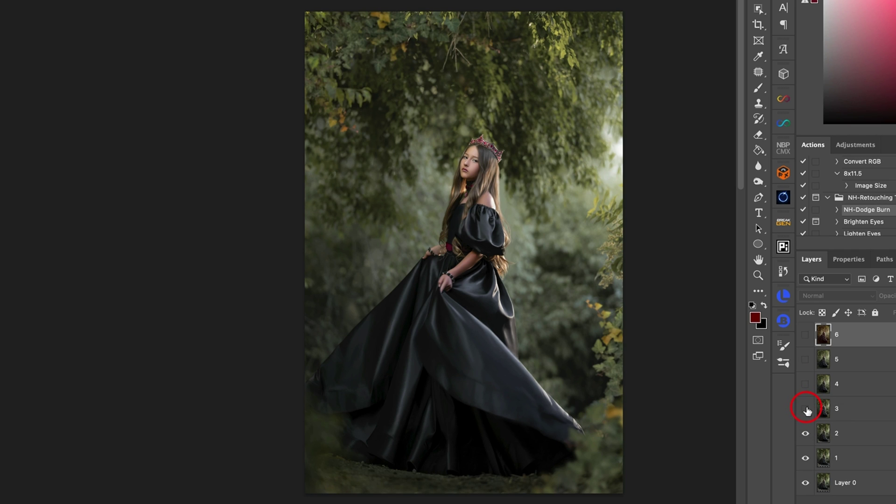
left_click(805, 410)
left_click(805, 411)
Turn on layers 4, 5 and 6 for the lighter foggy look and the warm golden finish.
left_click(805, 383)
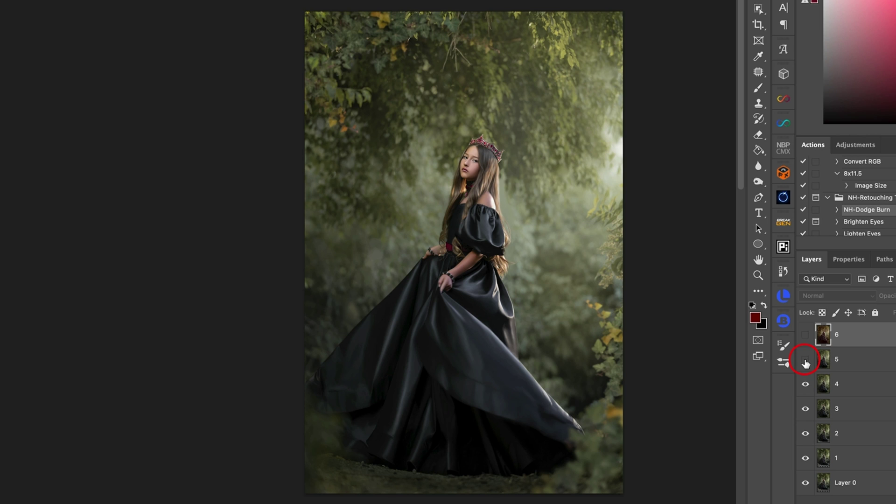
left_click(805, 360)
left_click(805, 335)
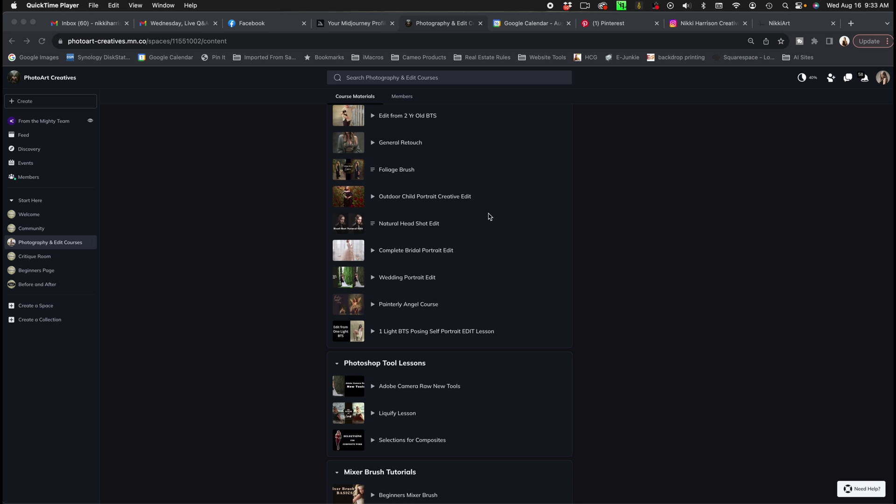
scroll(488, 216, "down", 3)
Scroll the Photography & Edit Courses list to Specialty Edits, BTS Shoots and MidJourney Course.
scroll(488, 216, "down", 5)
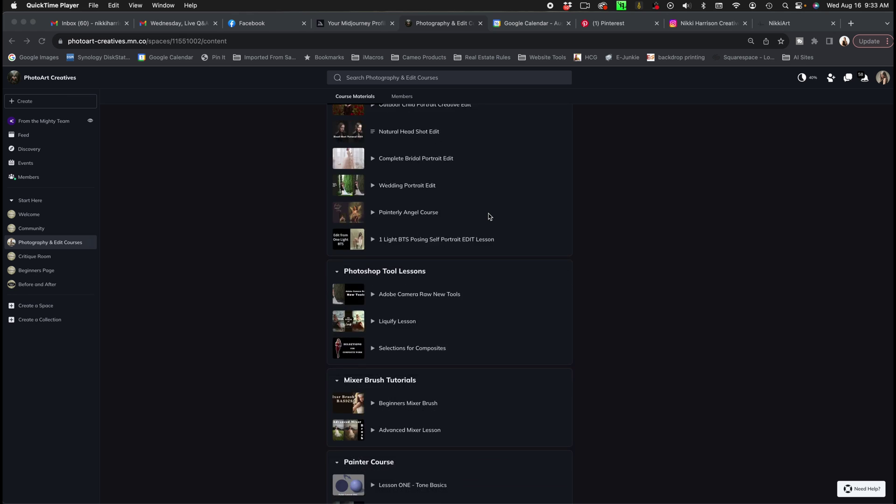
scroll(488, 216, "down", 3)
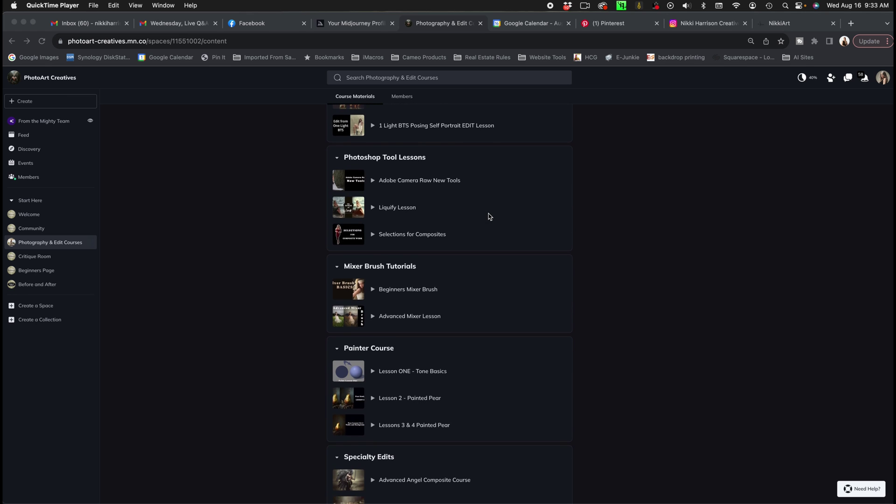
scroll(488, 216, "down", 6)
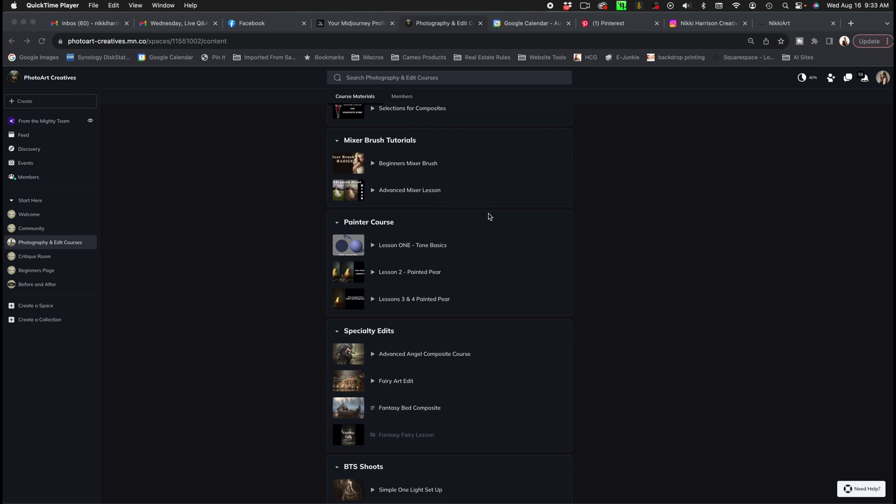
scroll(488, 216, "down", 3)
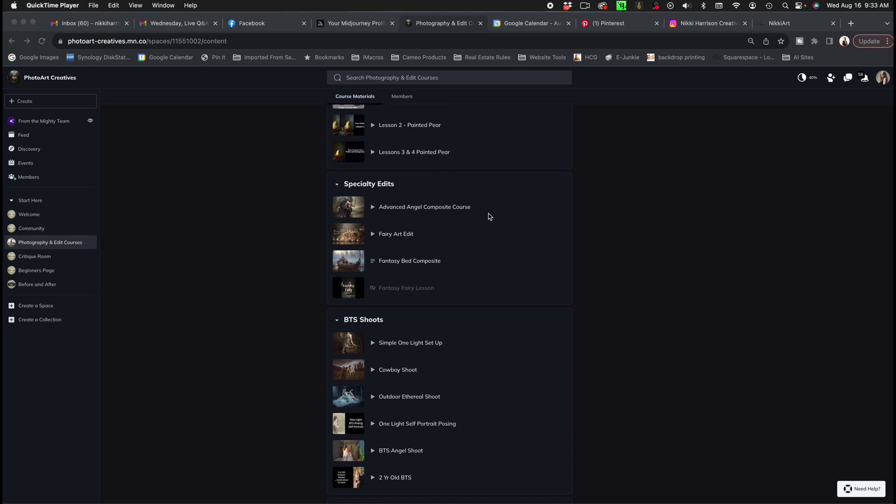
scroll(489, 216, "down", 2)
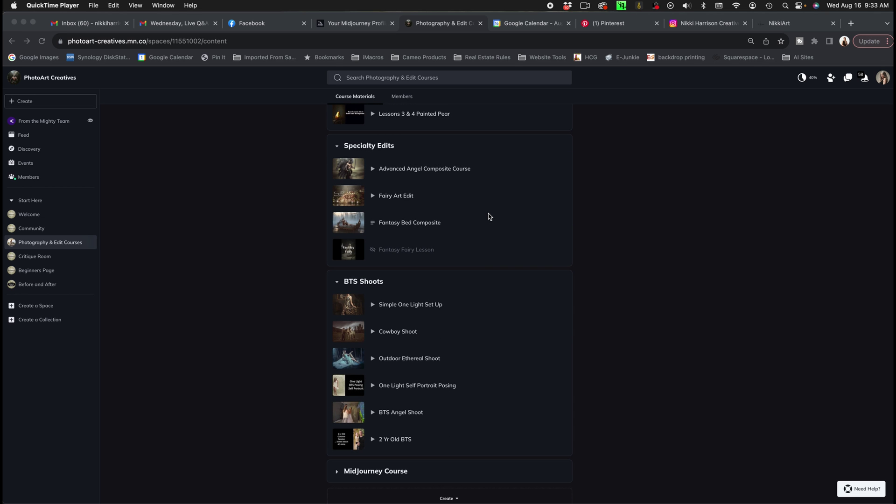